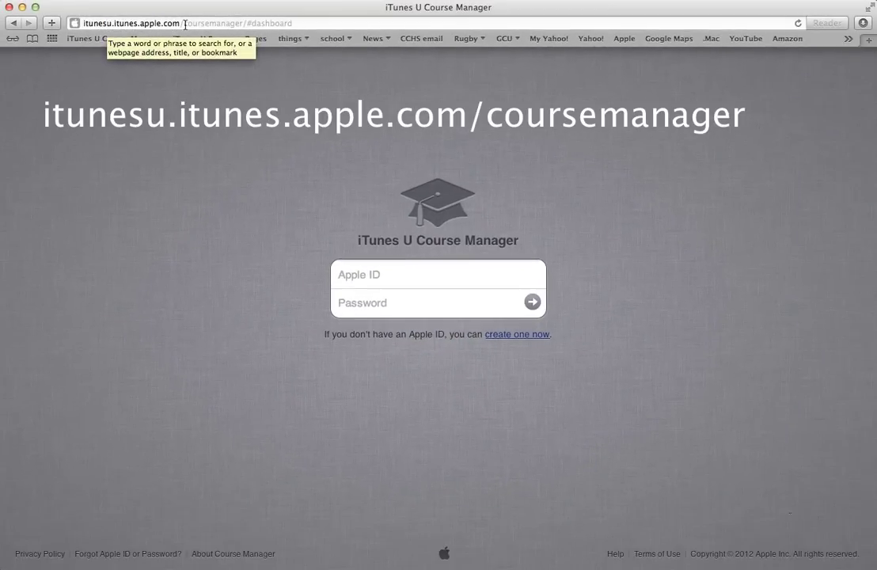
- Sign in to iTunes U Course Manager with the instructor's Apple ID and password
{"action": "left_click", "coordinate": [250, 24]}
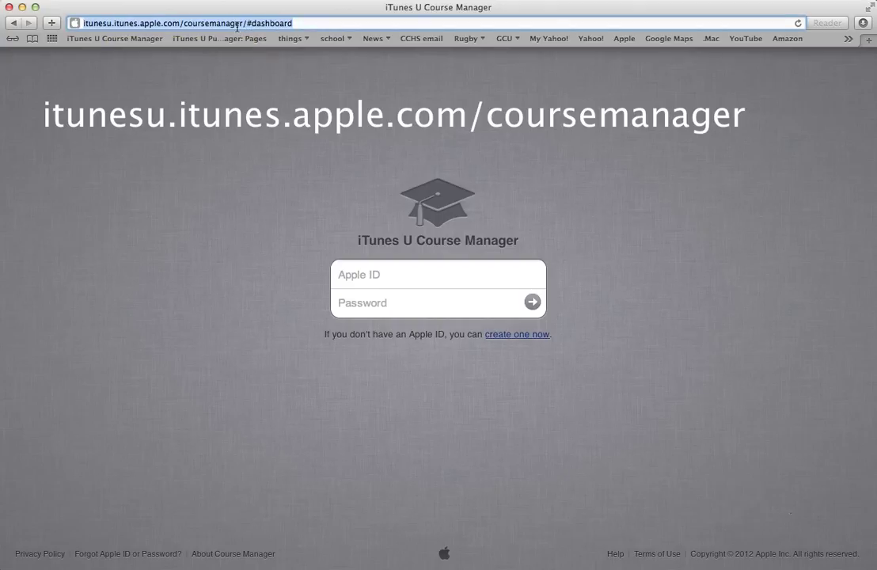
{"action": "left_click", "coordinate": [372, 198]}
{"action": "left_click", "coordinate": [372, 279]}
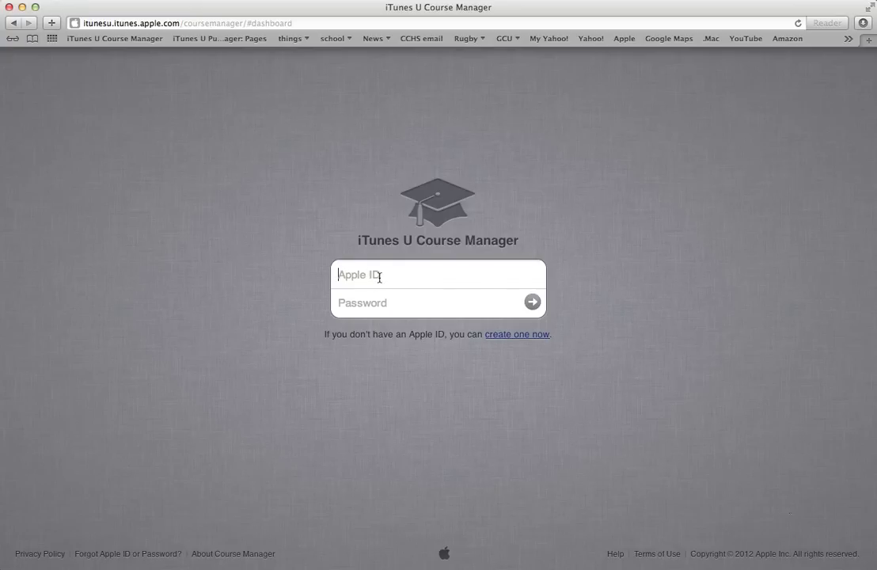
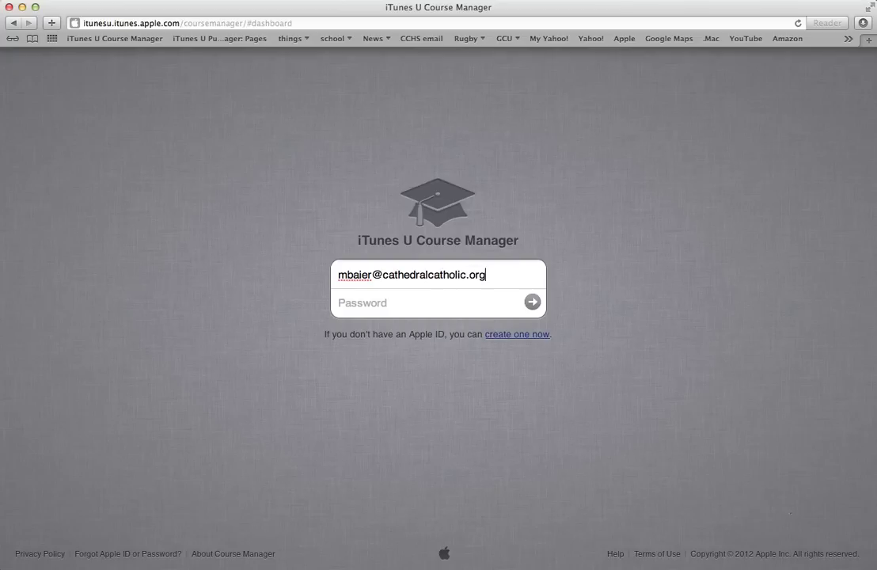
{"action": "key", "text": "Tab"}
{"action": "type", "text": "•••••••••"}
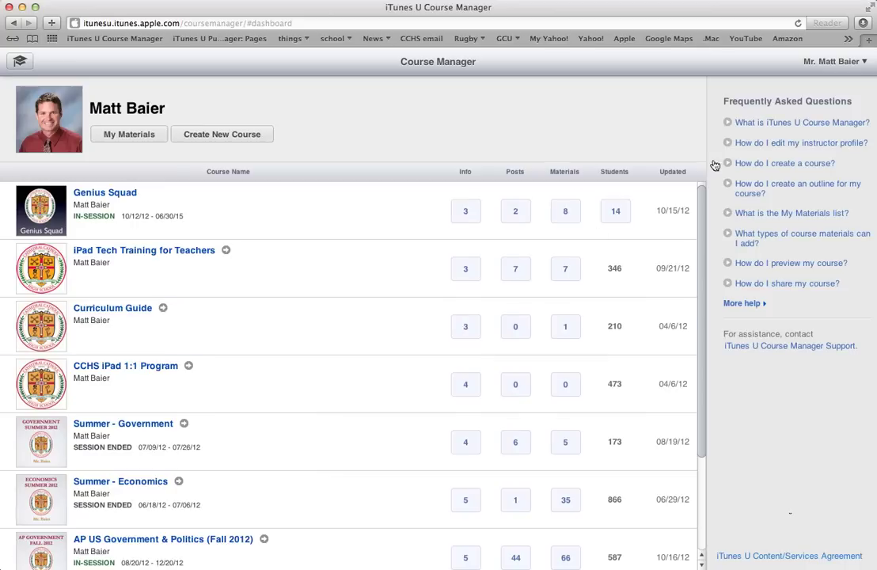
- From the account menu, open My Instructor Info and review the name, title and institution
{"action": "left_click", "coordinate": [833, 63]}
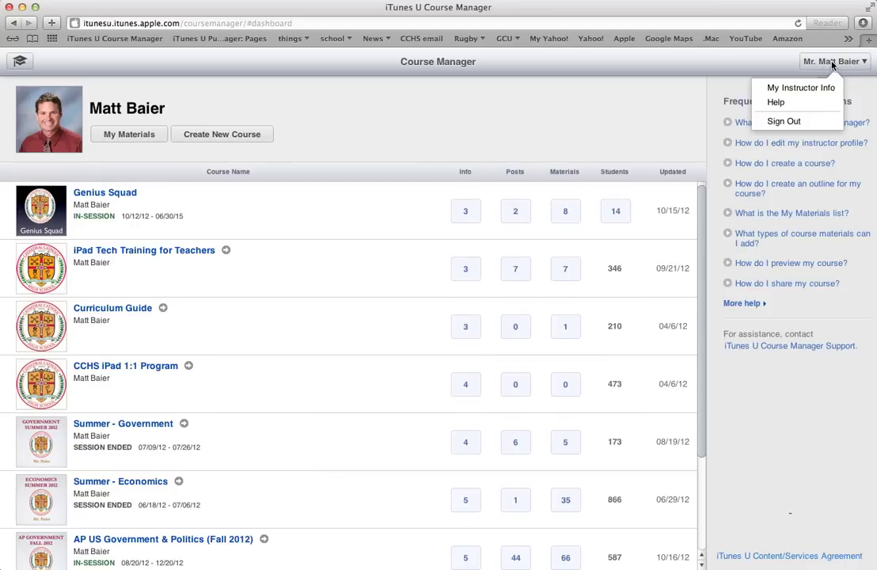
{"action": "left_click", "coordinate": [798, 87]}
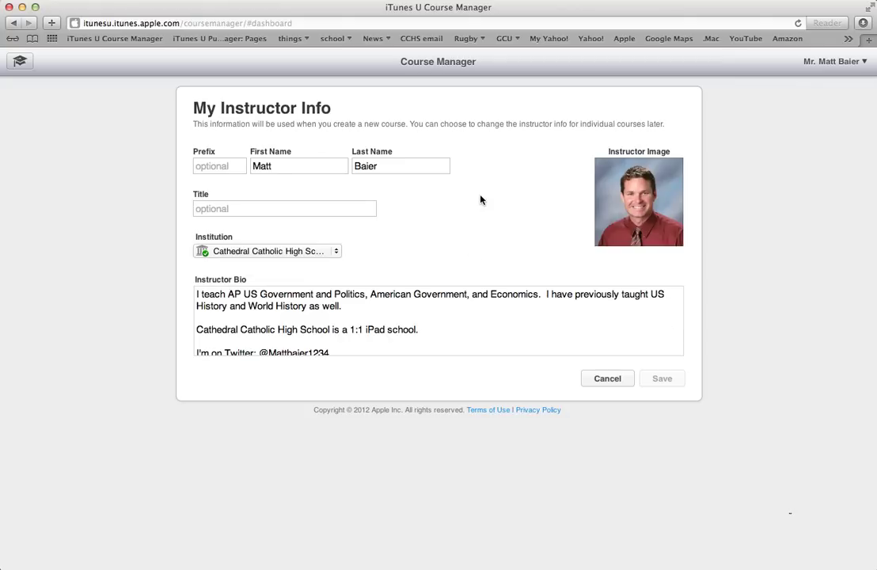
{"action": "left_click", "coordinate": [270, 168]}
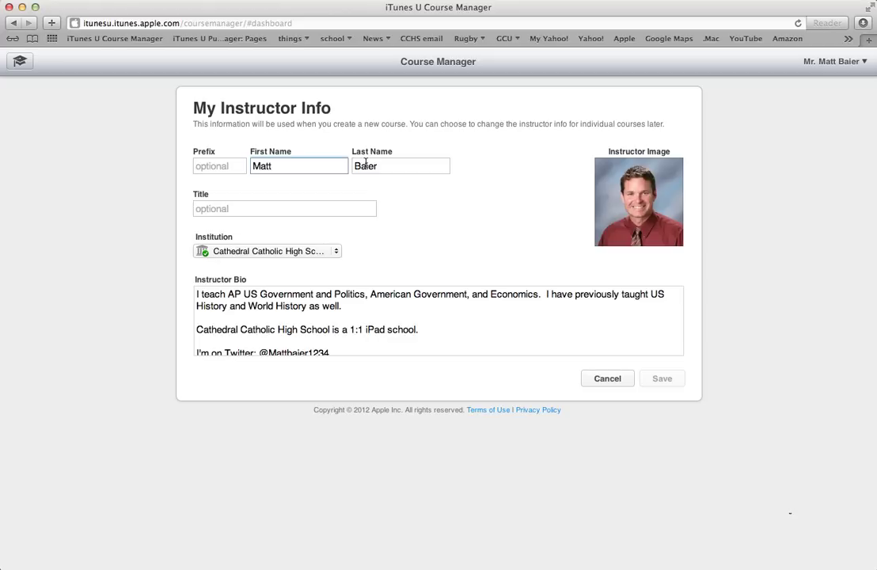
{"action": "left_click", "coordinate": [245, 209]}
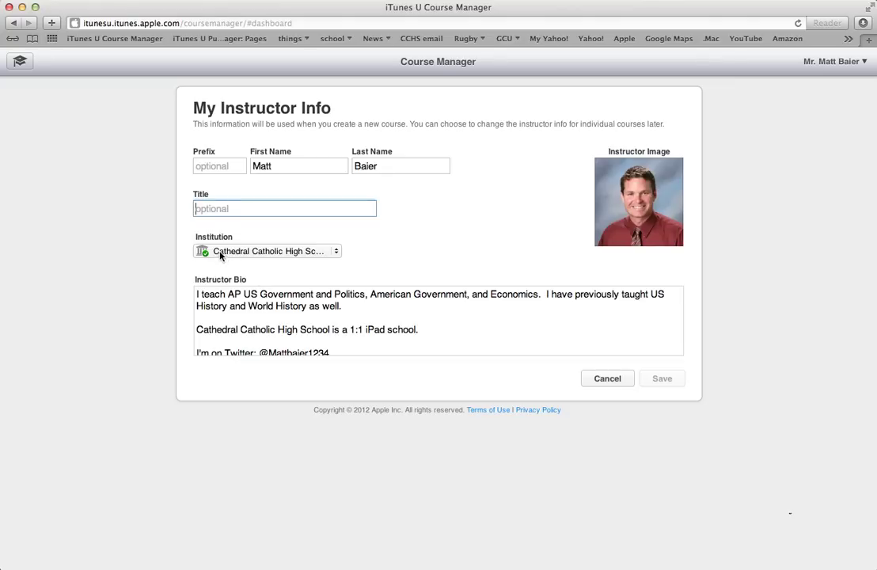
{"action": "left_click", "coordinate": [341, 253]}
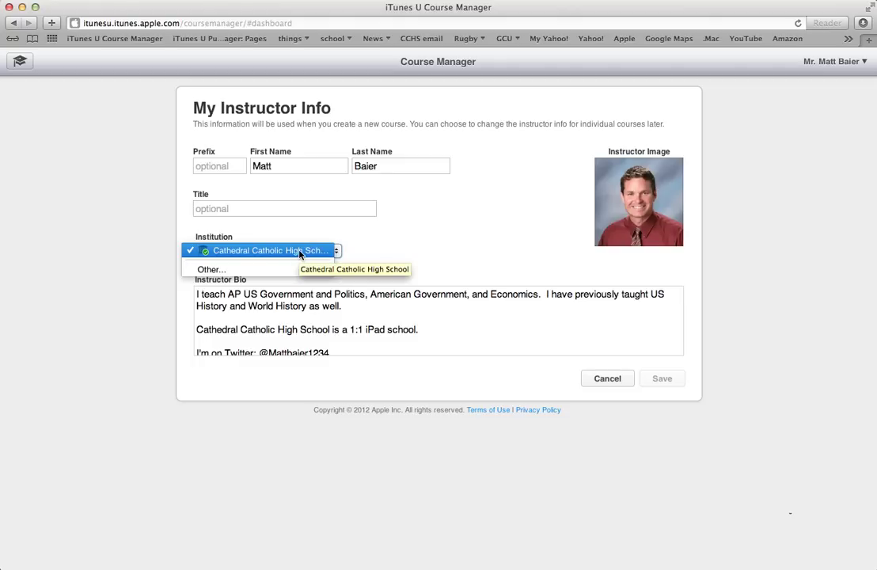
{"action": "left_click", "coordinate": [356, 259]}
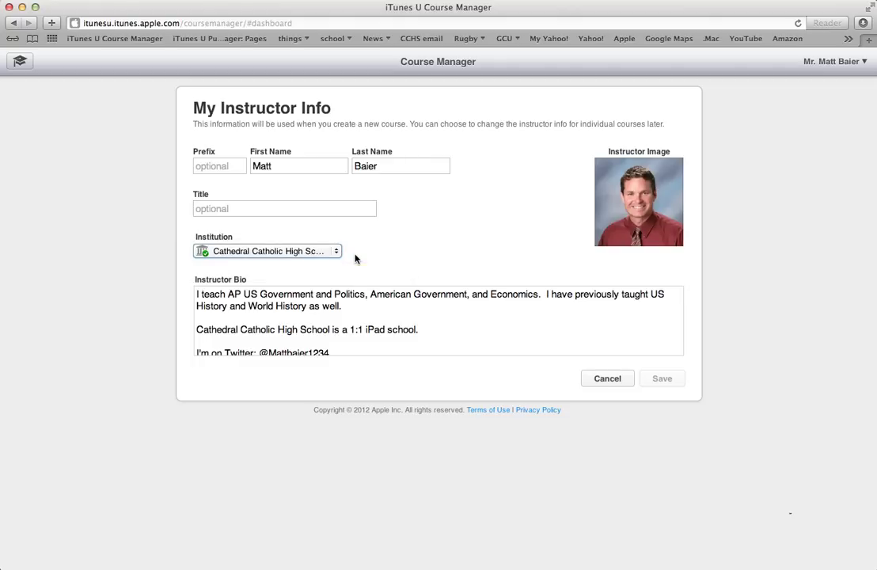
{"action": "left_click", "coordinate": [241, 208]}
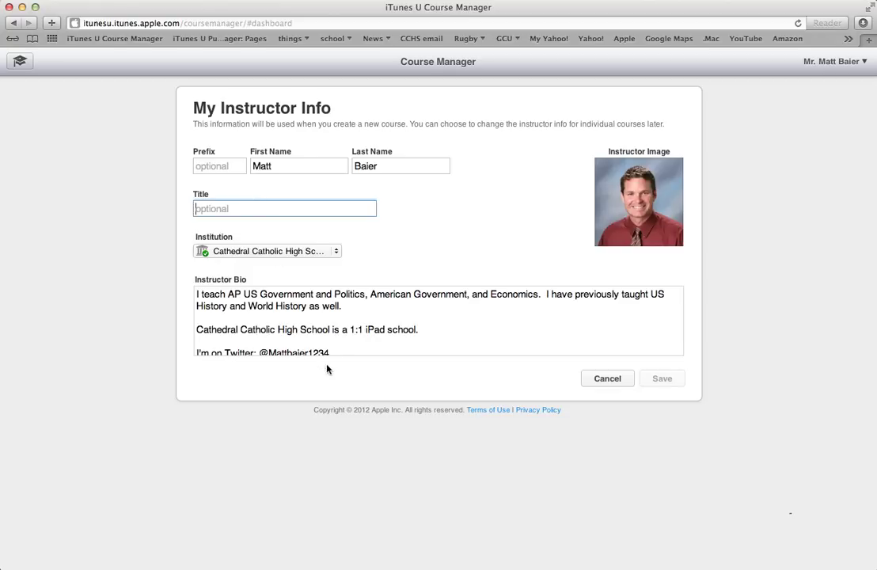
- Read through the Instructor Bio, then choose Change Image on the instructor photo
{"action": "left_click", "coordinate": [369, 333]}
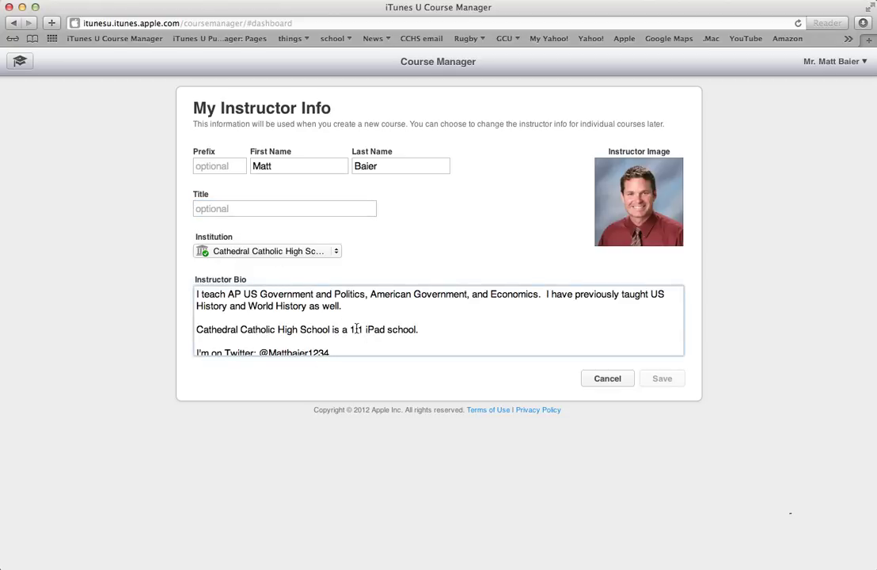
{"action": "scroll", "coordinate": [358, 329], "scroll_direction": "down", "scroll_amount": 1}
{"action": "scroll", "coordinate": [356, 329], "scroll_direction": "up", "scroll_amount": 1}
{"action": "scroll", "coordinate": [353, 316], "scroll_direction": "down", "scroll_amount": 1}
{"action": "scroll", "coordinate": [349, 311], "scroll_direction": "up", "scroll_amount": 1}
{"action": "left_click", "coordinate": [346, 308]}
{"action": "mouse_move", "coordinate": [626, 216]}
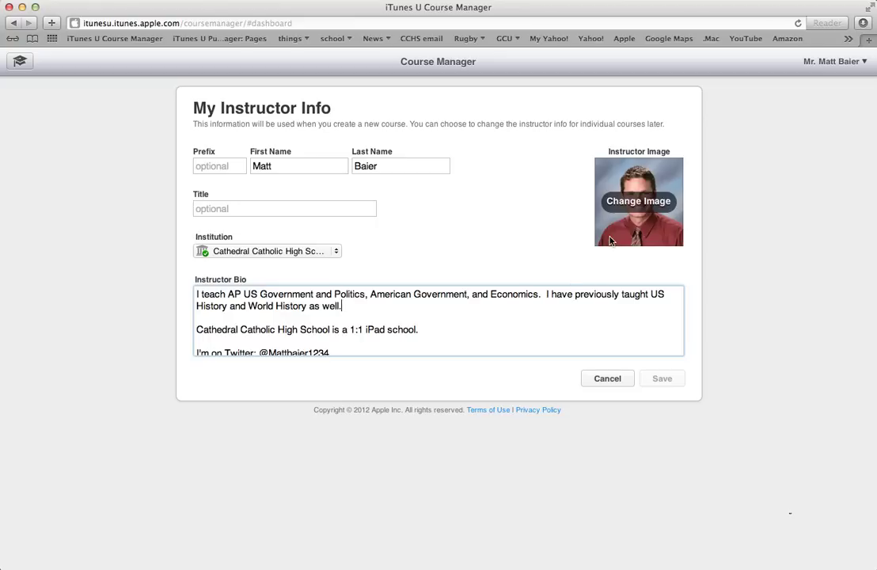
{"action": "left_click", "coordinate": [639, 202]}
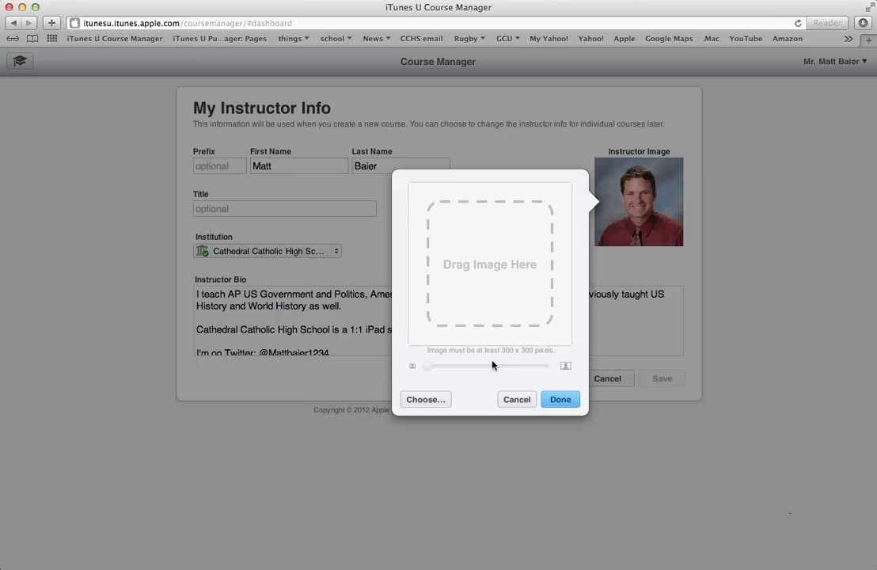
- Cancel the image picker to keep the original photo and scroll down the Instructor Bio
{"action": "left_click", "coordinate": [515, 400]}
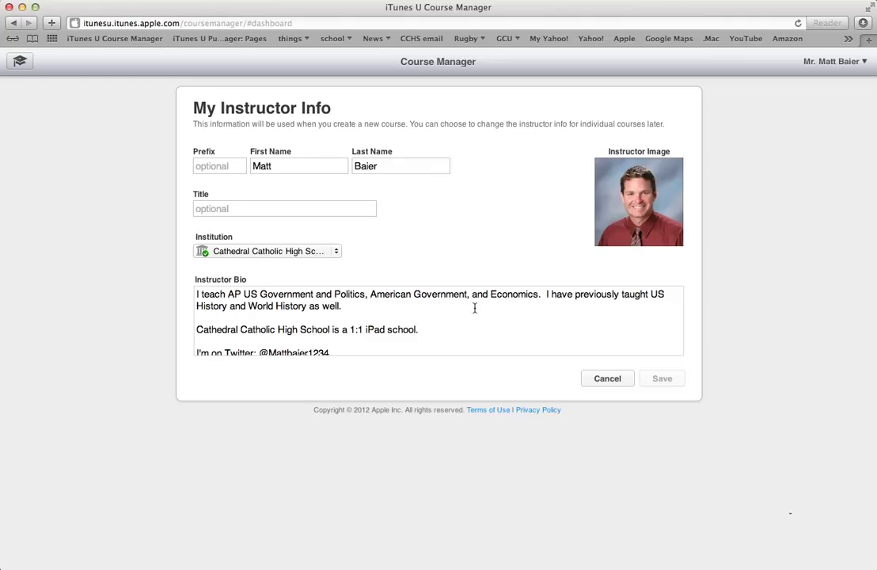
{"action": "scroll", "coordinate": [474, 308], "scroll_direction": "down", "scroll_amount": 2}
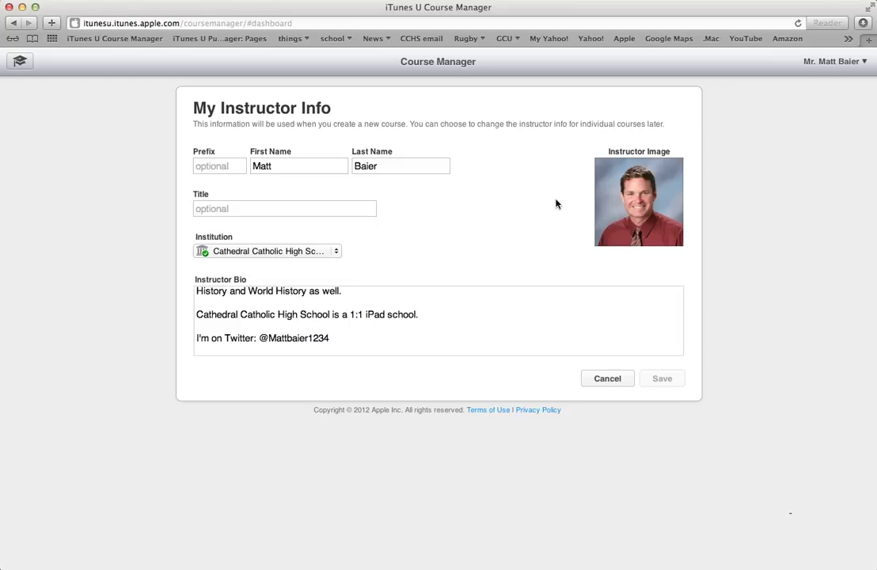
{"action": "mouse_move", "coordinate": [645, 198]}
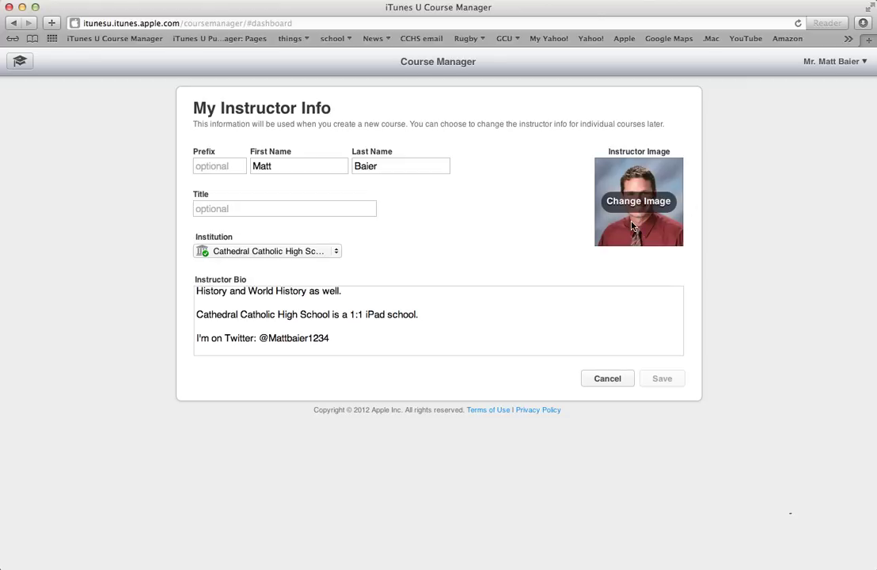
{"action": "left_click", "coordinate": [632, 226]}
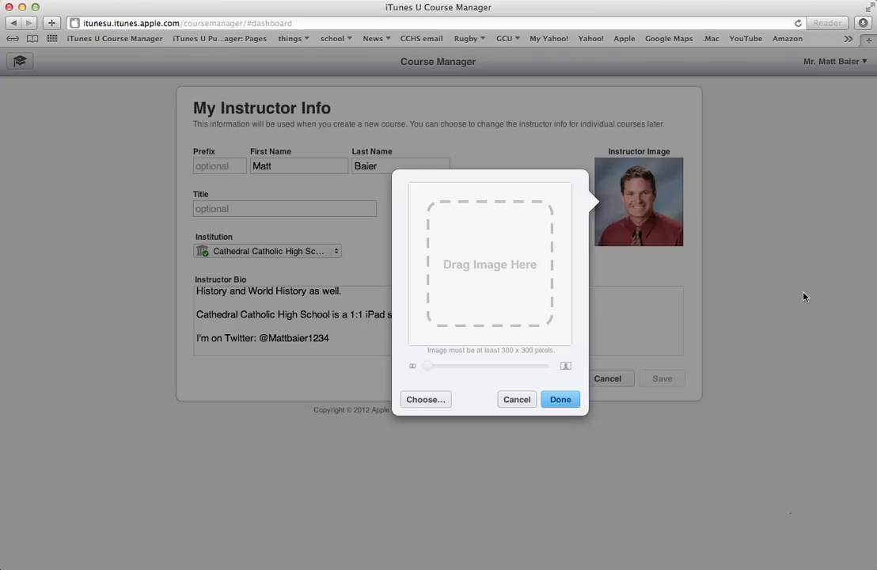
{"action": "left_click_drag", "start_coordinate": [803, 297], "coordinate": [750, 299]}
{"action": "left_click_drag", "start_coordinate": [586, 276], "coordinate": [483, 270]}
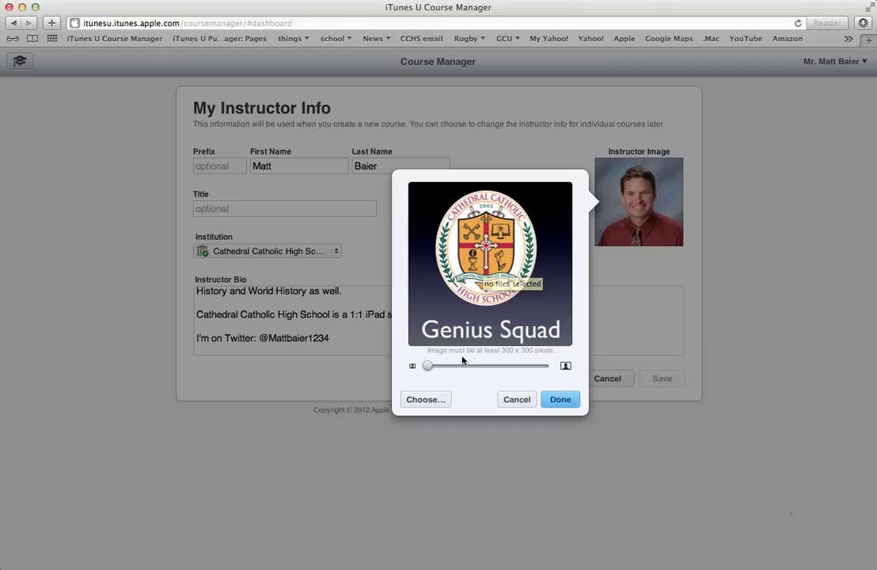
{"action": "left_click_drag", "start_coordinate": [428, 367], "coordinate": [456, 365]}
{"action": "right_click", "coordinate": [489, 283]}
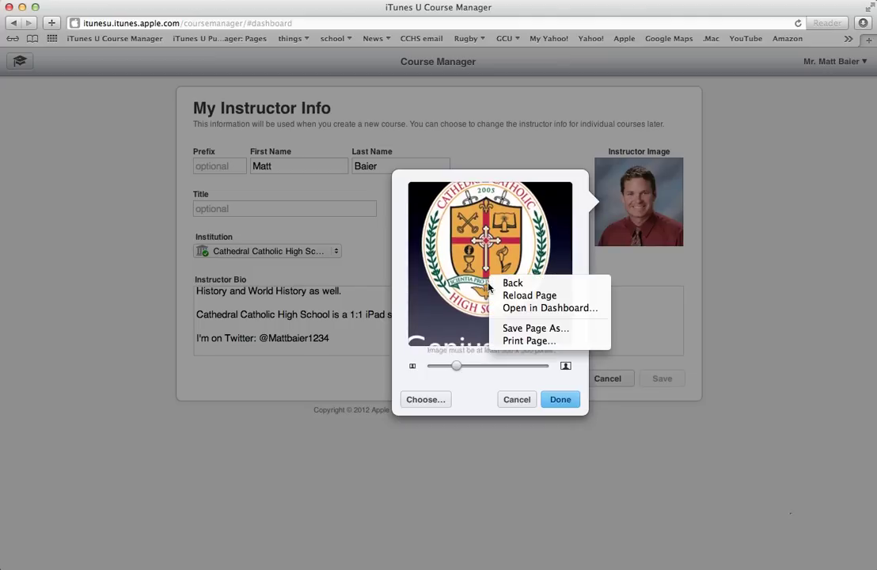
{"action": "key", "text": "Escape"}
{"action": "left_click_drag", "start_coordinate": [478, 279], "coordinate": [492, 301]}
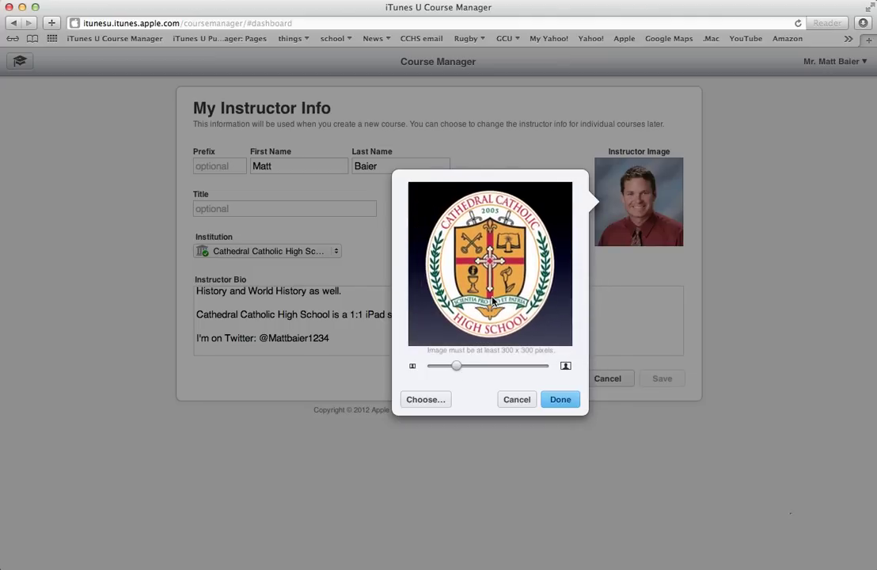
{"action": "left_click", "coordinate": [426, 400]}
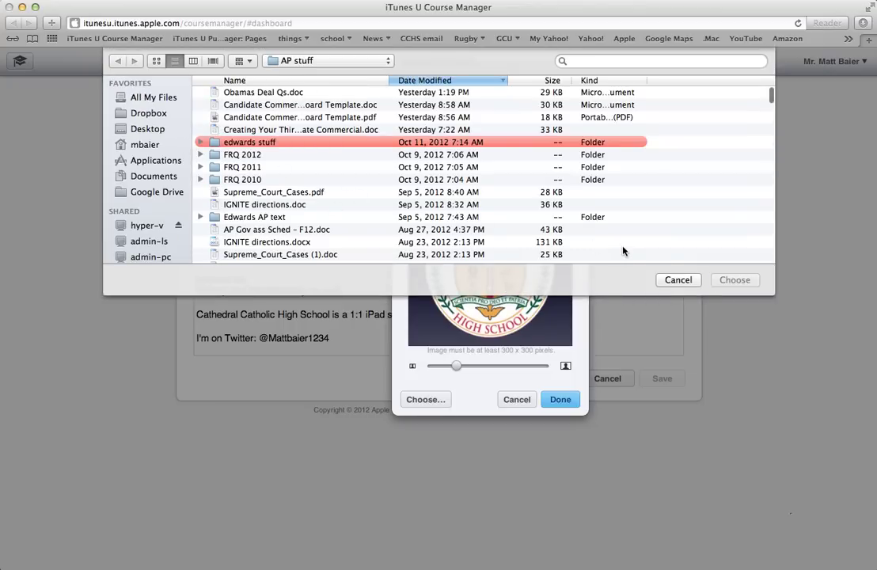
{"action": "left_click", "coordinate": [677, 280]}
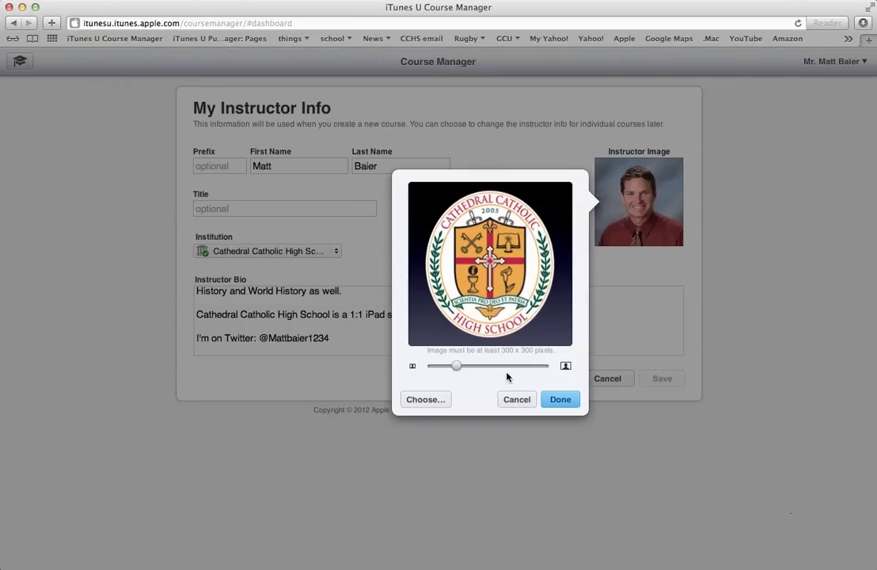
- Discard the new image to keep the old photo, and delete the period ending the bio's iPad school sentence
{"action": "left_click", "coordinate": [518, 400]}
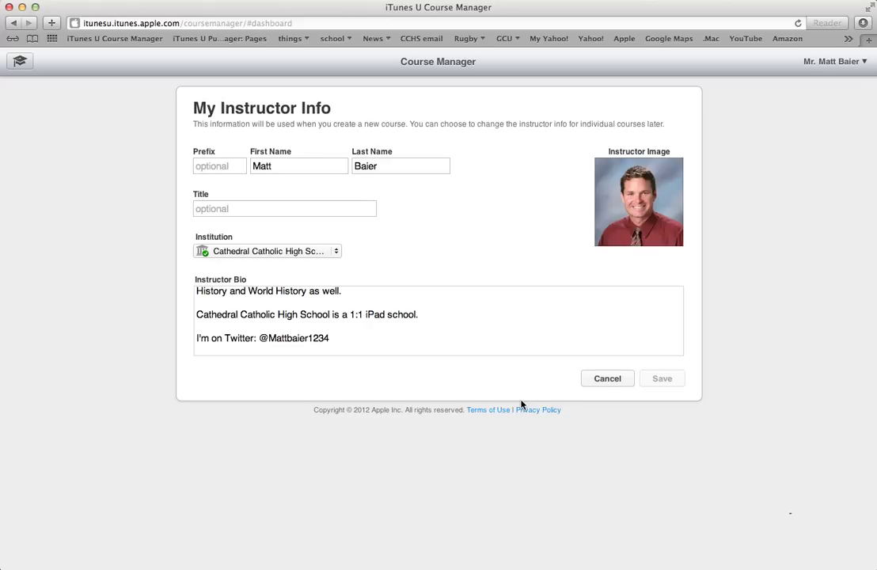
{"action": "left_click", "coordinate": [403, 317]}
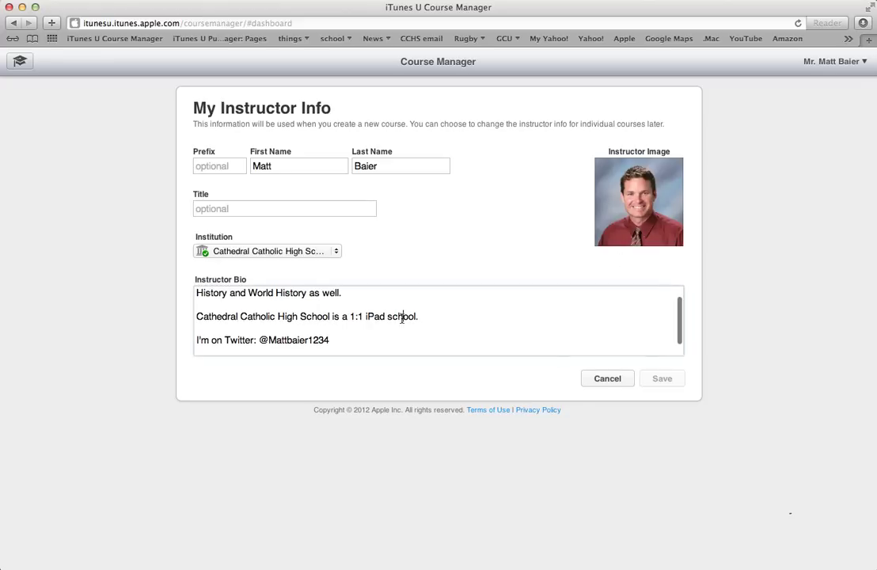
{"action": "left_click", "coordinate": [427, 316]}
{"action": "key", "text": "BackSpace"}
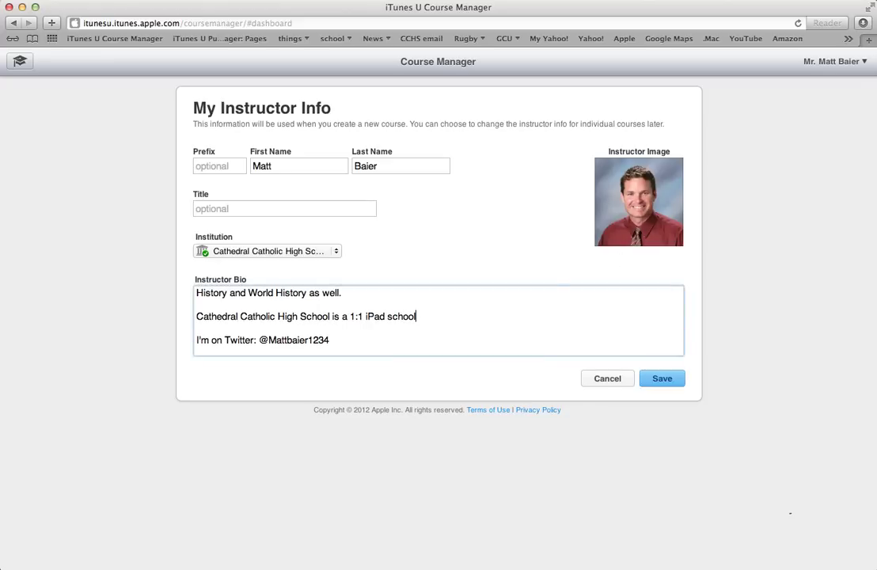